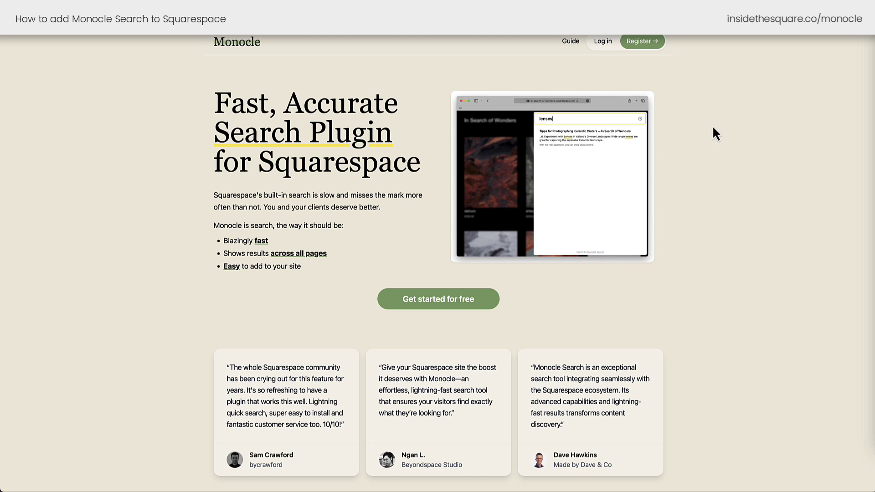
Begin registering a Monocle account by entering the account e-mail, then moving to the password.
{"action": "left_click", "coordinate": [644, 42]}
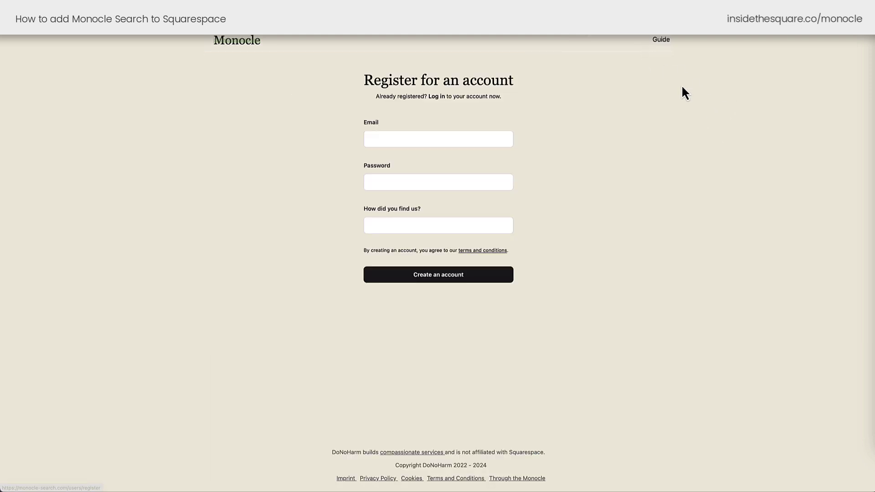
{"action": "left_click", "coordinate": [471, 140]}
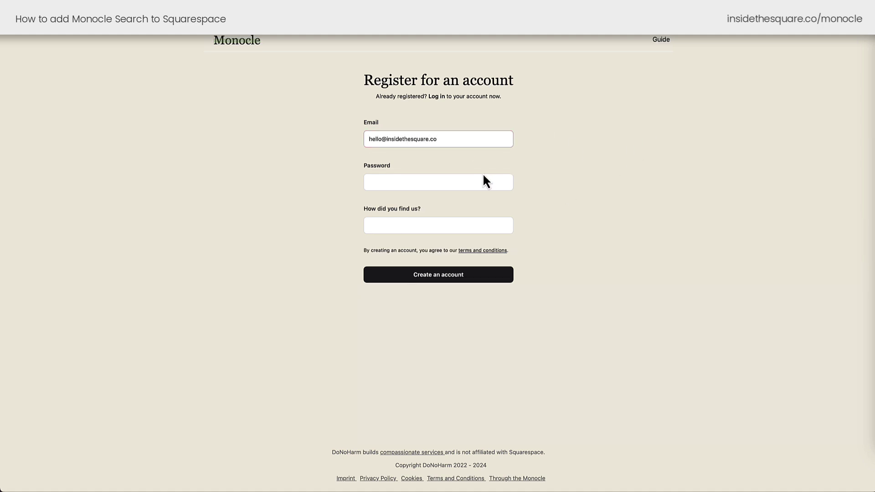
{"action": "left_click", "coordinate": [479, 181]}
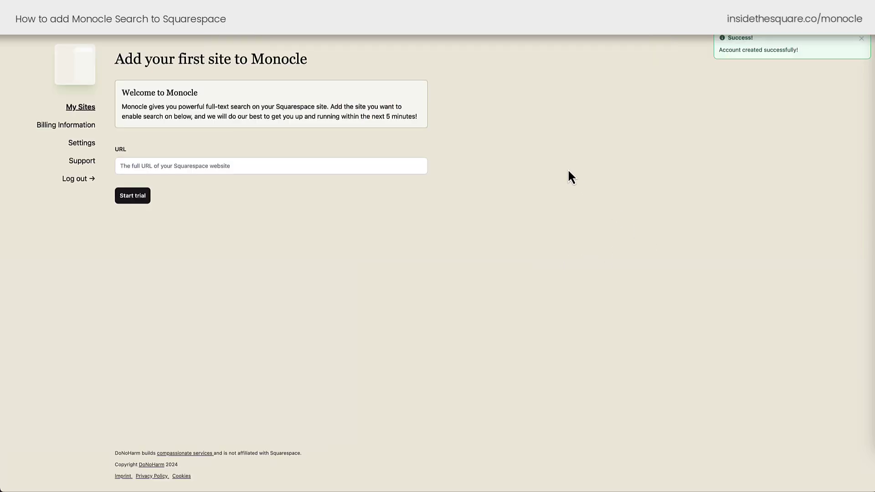
{"action": "left_click", "coordinate": [316, 219]}
{"action": "type", "text": "https://insidethesquare.co"}
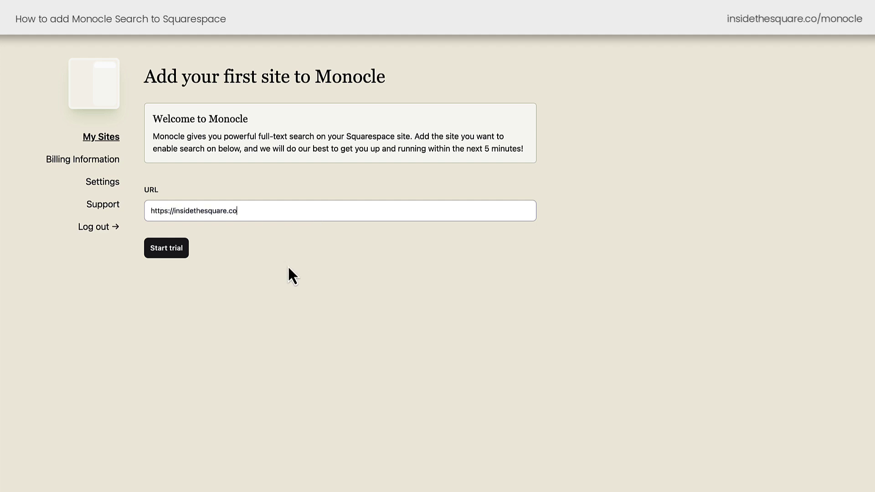
{"action": "left_click", "coordinate": [175, 256]}
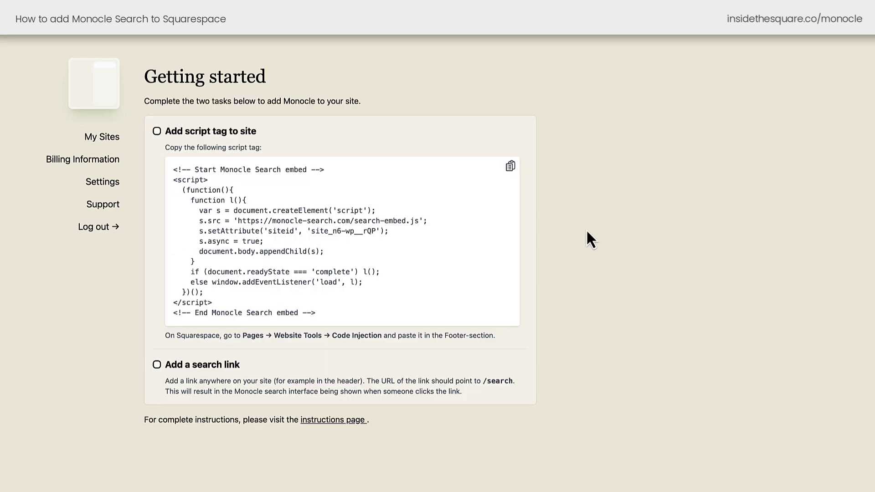
{"action": "left_click", "coordinate": [512, 168]}
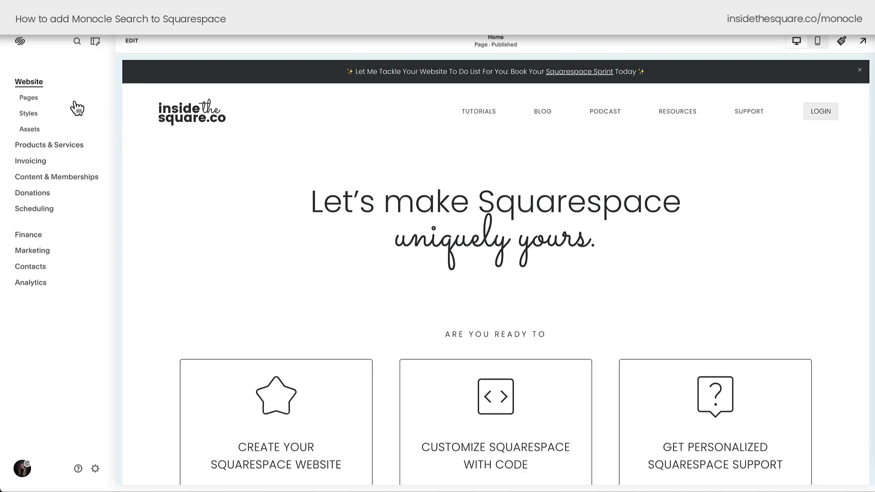
Paste the Monocle embed script into the Footer code injection box and save it.
{"action": "left_click", "coordinate": [30, 99]}
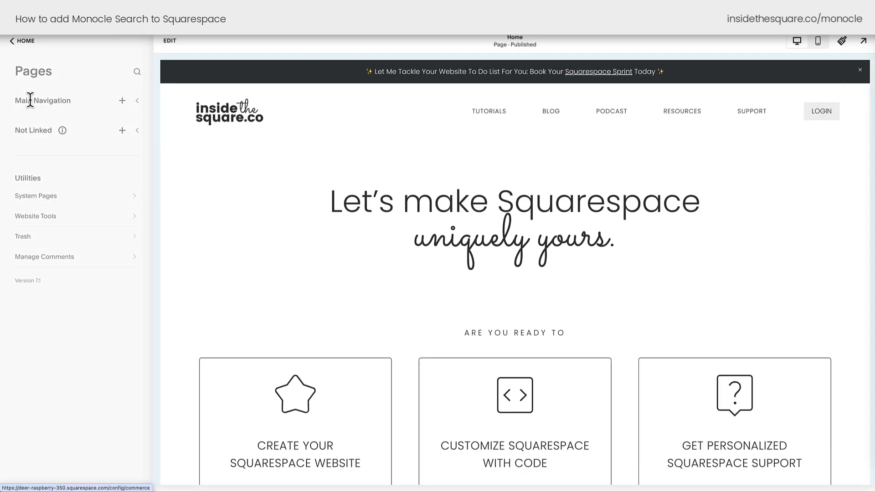
{"action": "left_click", "coordinate": [55, 226]}
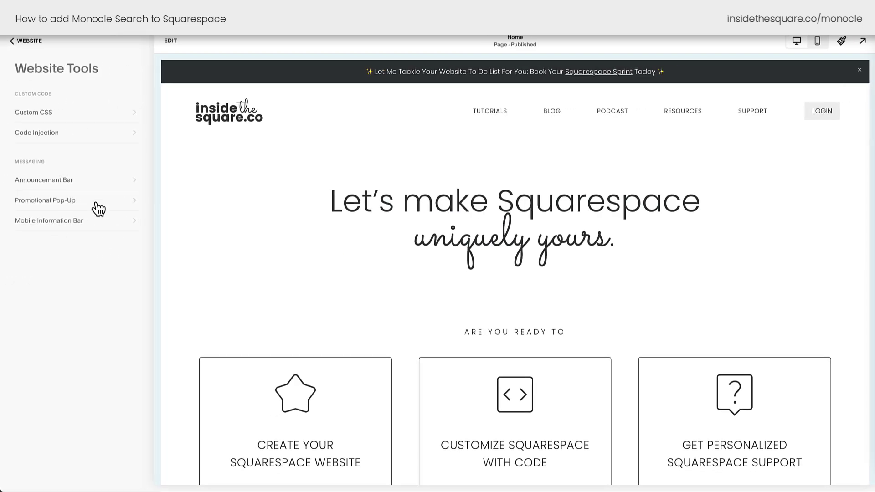
{"action": "left_click", "coordinate": [59, 144]}
{"action": "scroll", "coordinate": [58, 137], "scroll_direction": "down", "scroll_amount": 1}
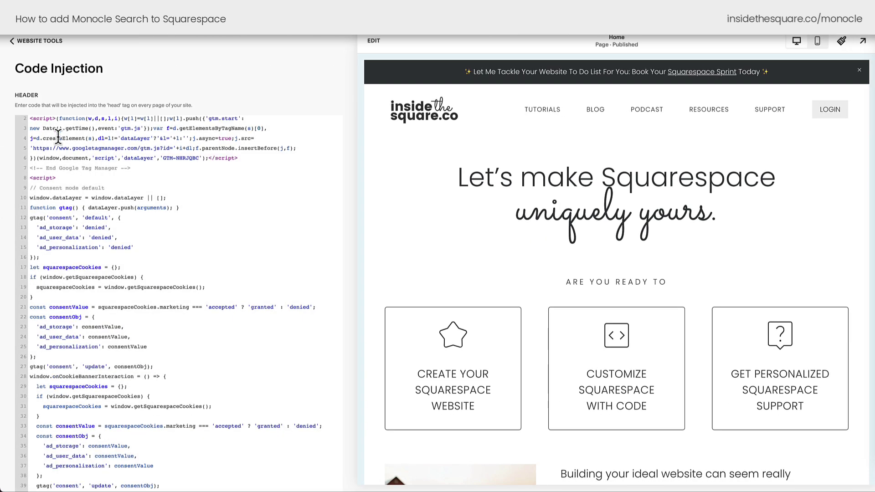
{"action": "scroll", "coordinate": [58, 137], "scroll_direction": "down", "scroll_amount": 15}
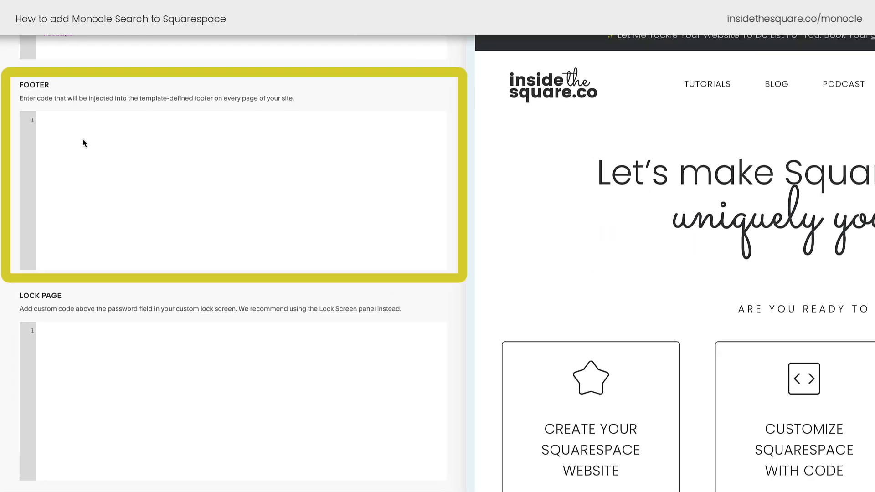
{"action": "key", "text": "ctrl+v"}
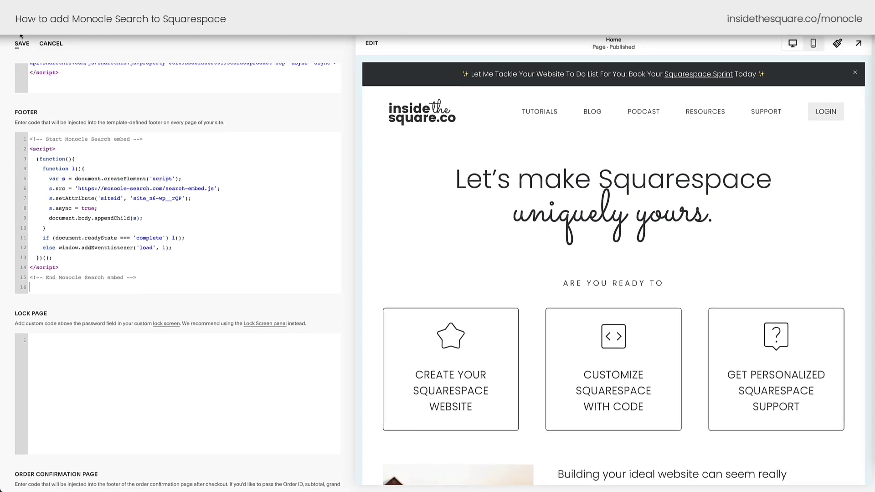
{"action": "left_click", "coordinate": [17, 45]}
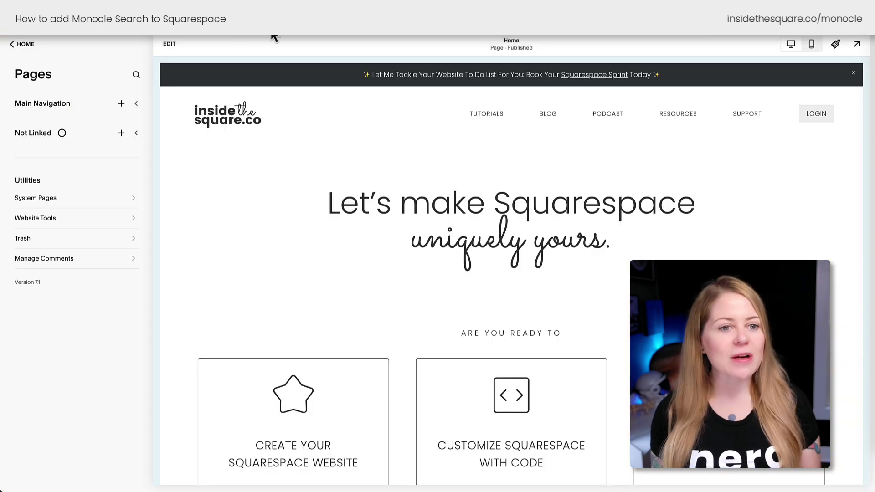
Add a '🔍 SEARCH' link to /search that opens in the same tab, placed below SUPPORT.
{"action": "left_click", "coordinate": [120, 105]}
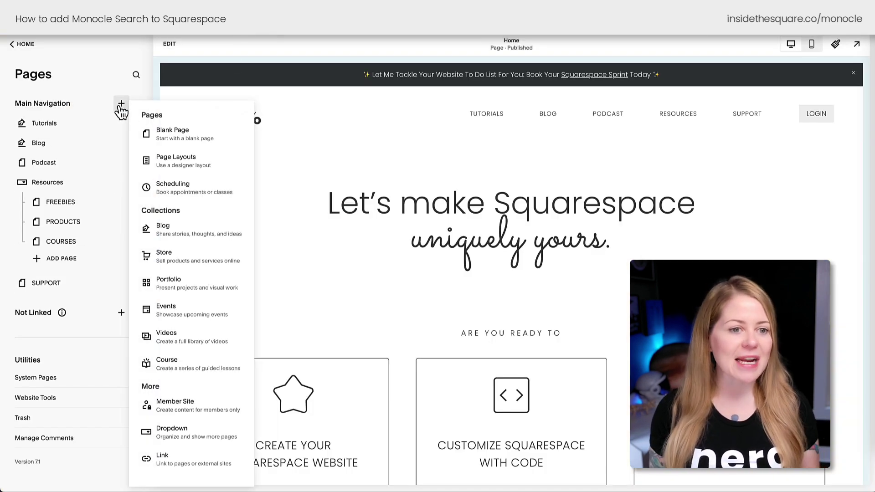
{"action": "left_click", "coordinate": [176, 458]}
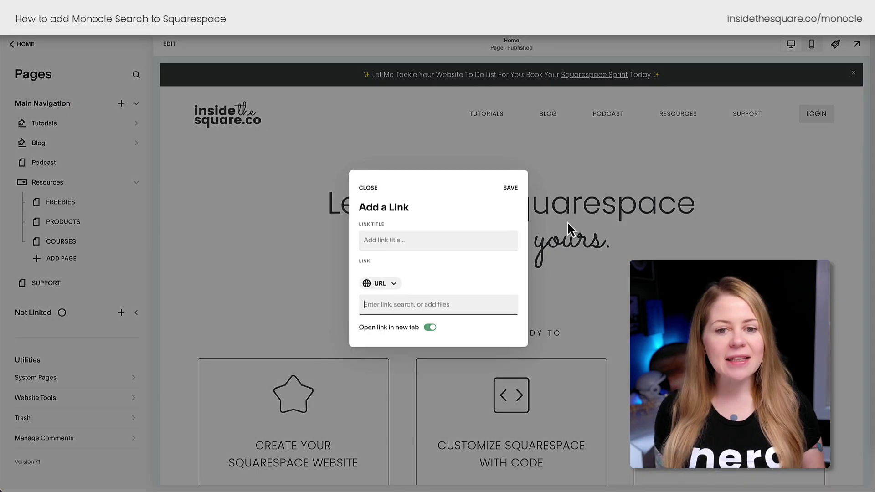
{"action": "left_click", "coordinate": [443, 243]}
{"action": "key", "text": "ctrl+v"}
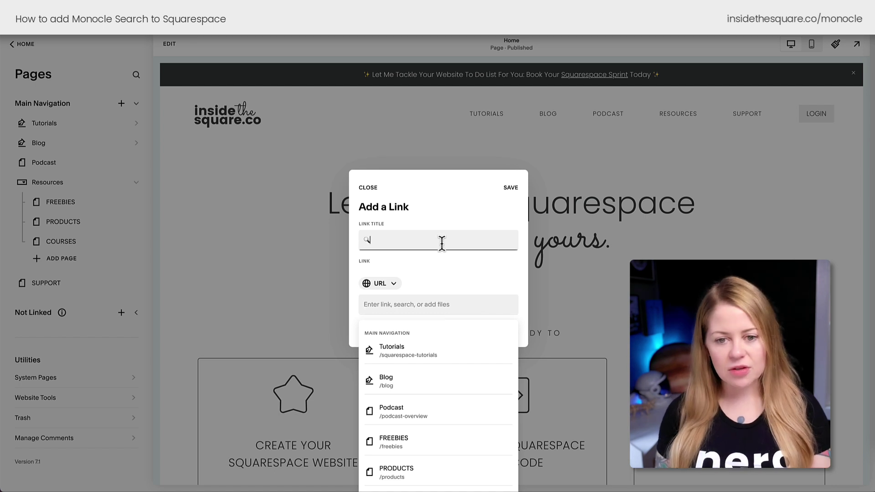
{"action": "type", "text": "search"}
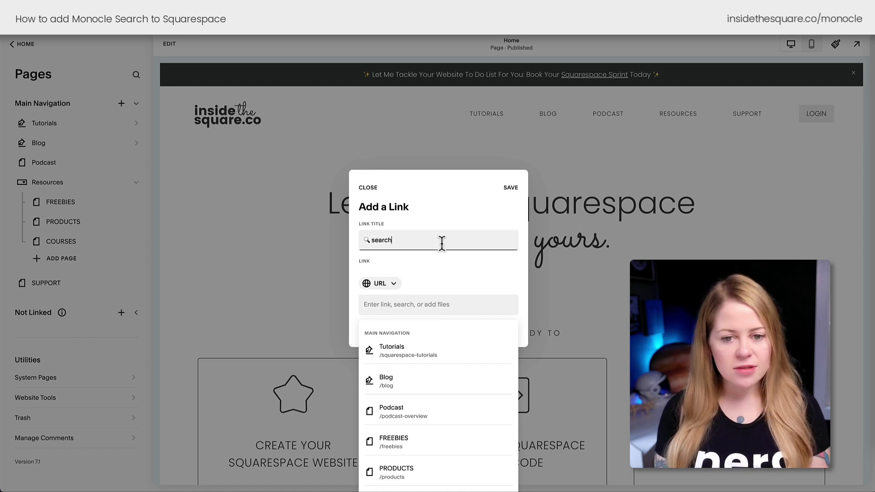
{"action": "key", "text": "BackSpace"}
{"action": "key", "text": "BackSpace"}
{"action": "key", "text": "BackSpace"}
{"action": "key", "text": "BackSpace"}
{"action": "key", "text": "BackSpace"}
{"action": "key", "text": "BackSpace"}
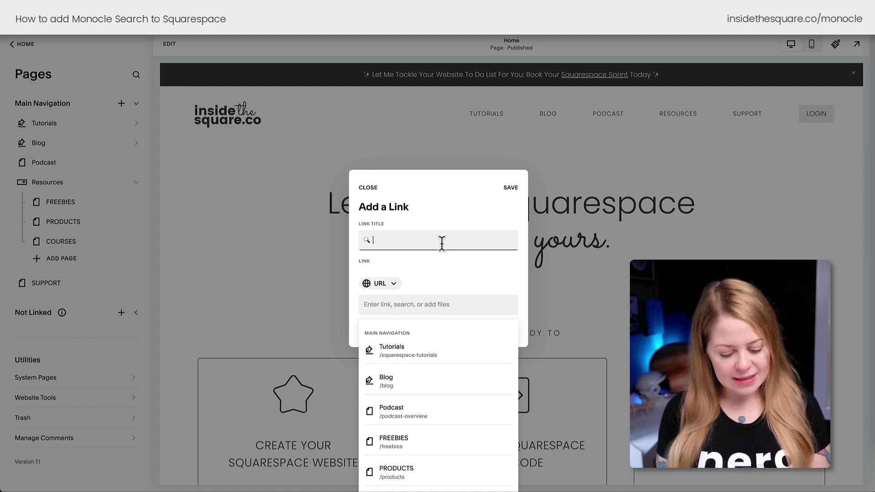
{"action": "type", "text": "SEARCH"}
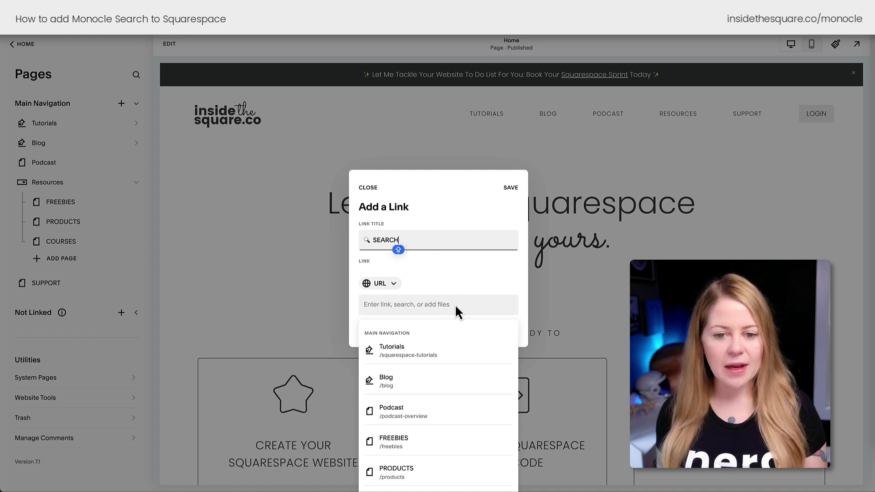
{"action": "left_click", "coordinate": [452, 304]}
{"action": "type", "text": "/search"}
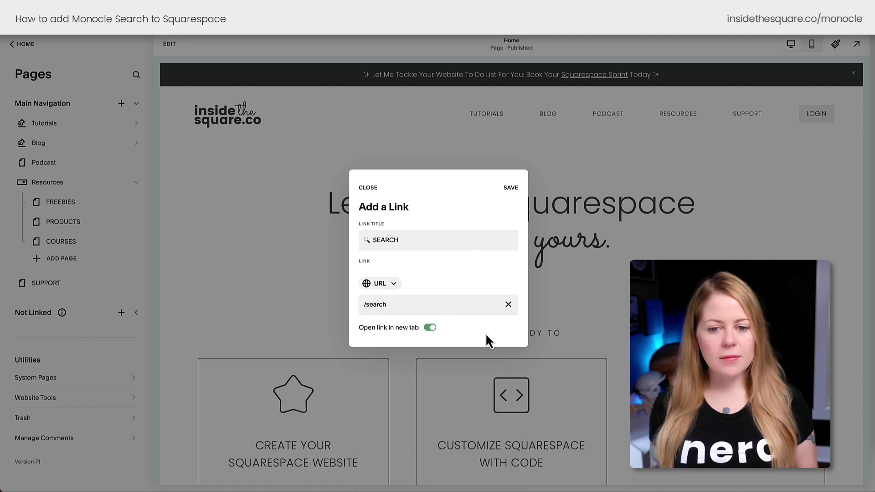
{"action": "left_click", "coordinate": [431, 328]}
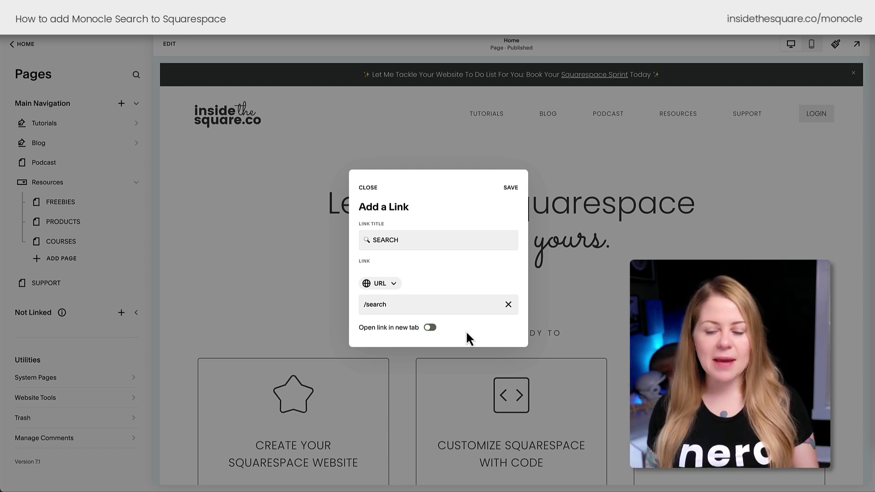
{"action": "left_click", "coordinate": [510, 187]}
{"action": "left_click_drag", "start_coordinate": [103, 132], "coordinate": [90, 309]}
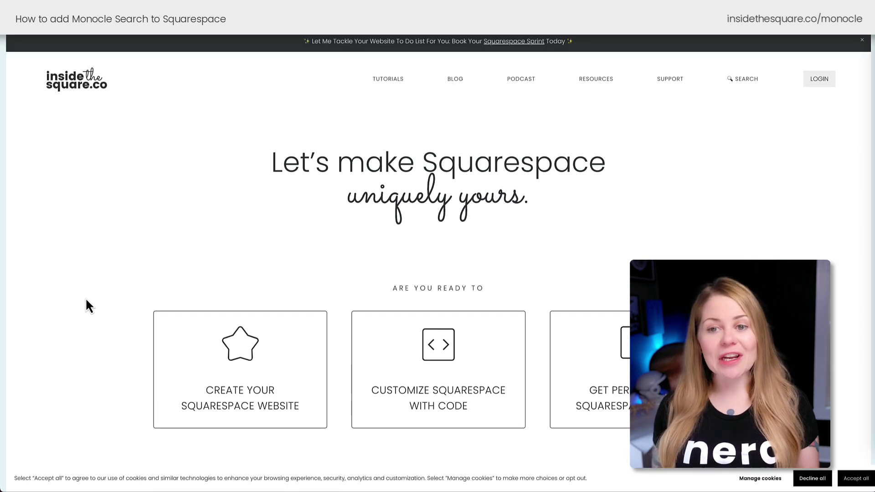
Test the Monocle search panel via the SEARCH link in the live site's header.
{"action": "left_click", "coordinate": [737, 83]}
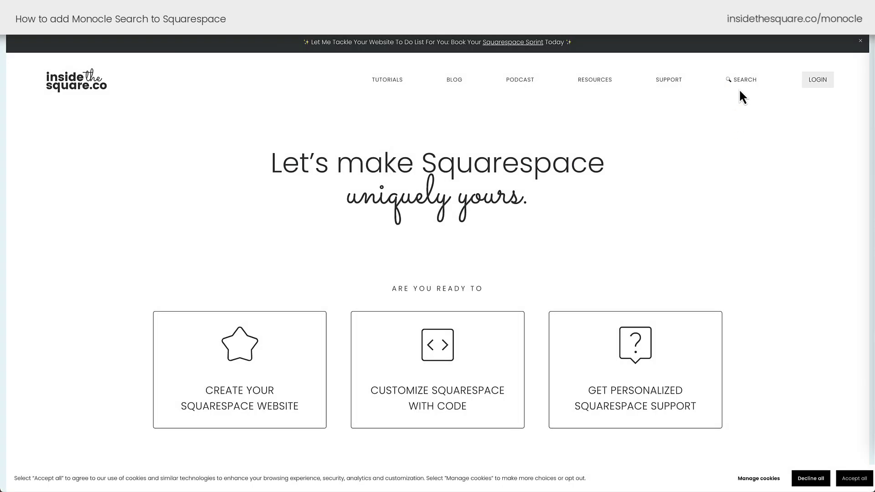
{"action": "left_click", "coordinate": [743, 87]}
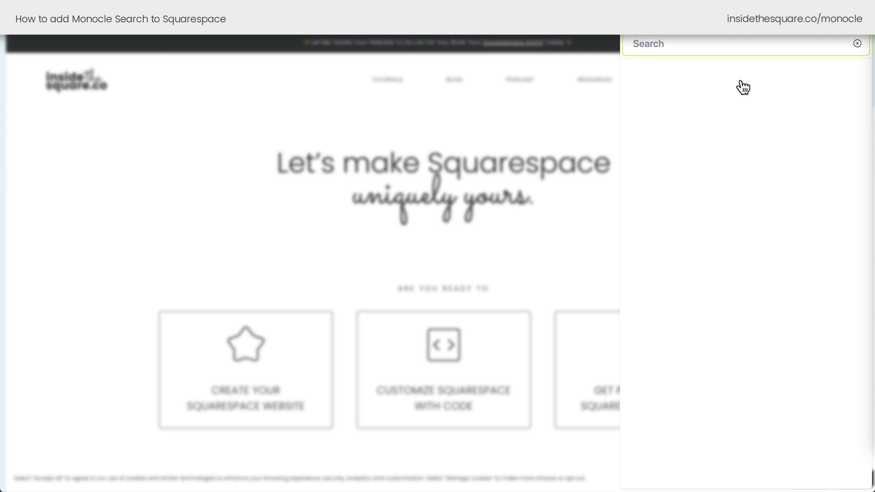
{"action": "type", "text": "landing page"}
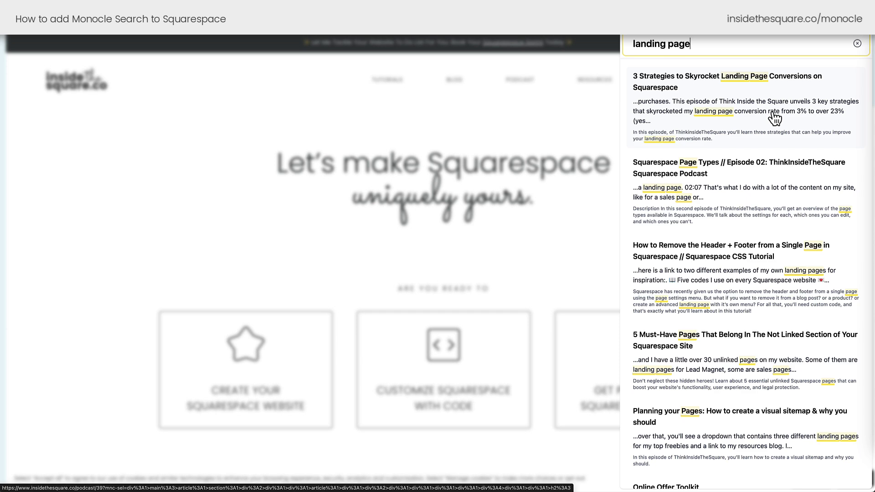
{"action": "scroll", "coordinate": [775, 118], "scroll_direction": "down", "scroll_amount": 3}
{"action": "scroll", "coordinate": [764, 153], "scroll_direction": "down", "scroll_amount": 2}
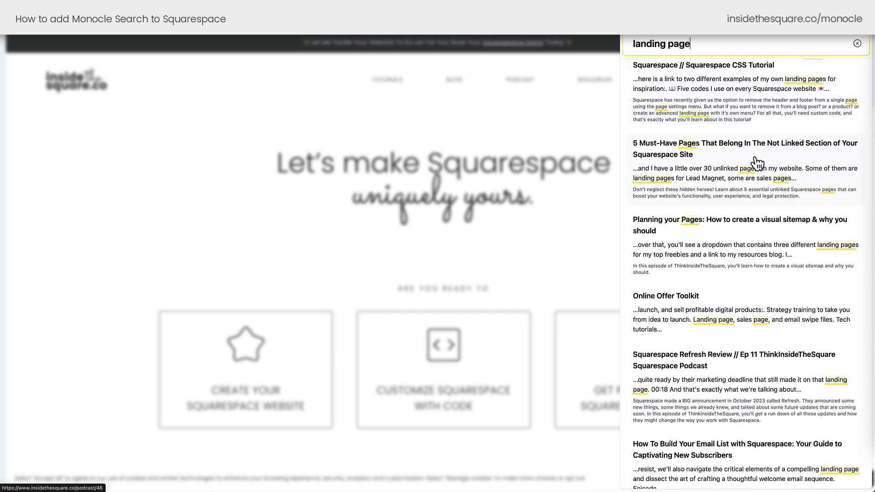
{"action": "scroll", "coordinate": [756, 137], "scroll_direction": "up", "scroll_amount": 5}
{"action": "scroll", "coordinate": [762, 106], "scroll_direction": "down", "scroll_amount": 10}
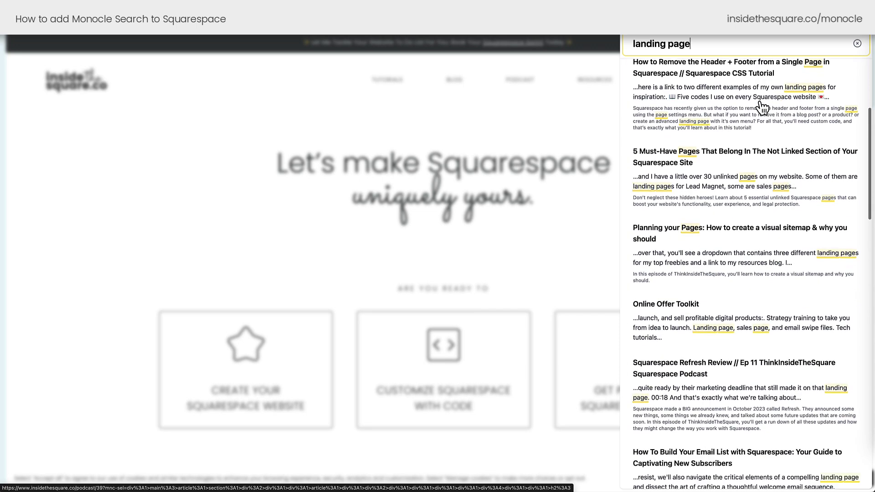
{"action": "scroll", "coordinate": [762, 107], "scroll_direction": "down", "scroll_amount": 6}
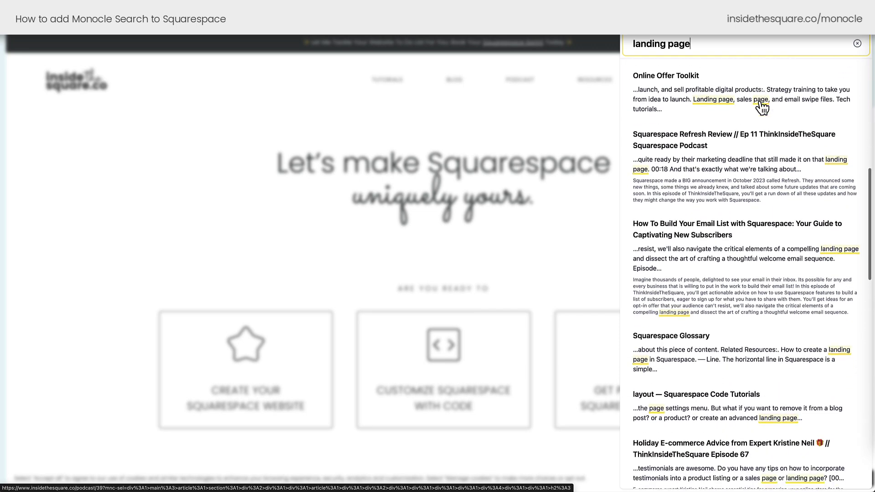
{"action": "scroll", "coordinate": [762, 108], "scroll_direction": "down", "scroll_amount": 3}
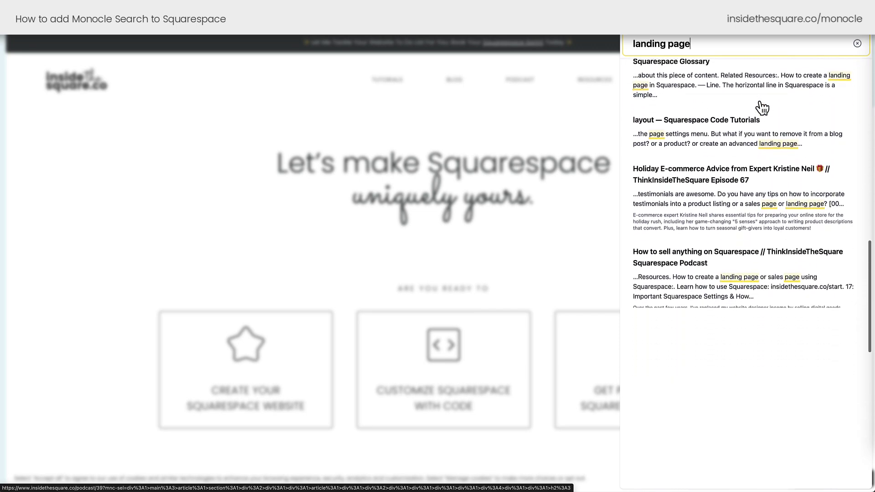
{"action": "scroll", "coordinate": [757, 127], "scroll_direction": "up", "scroll_amount": 2}
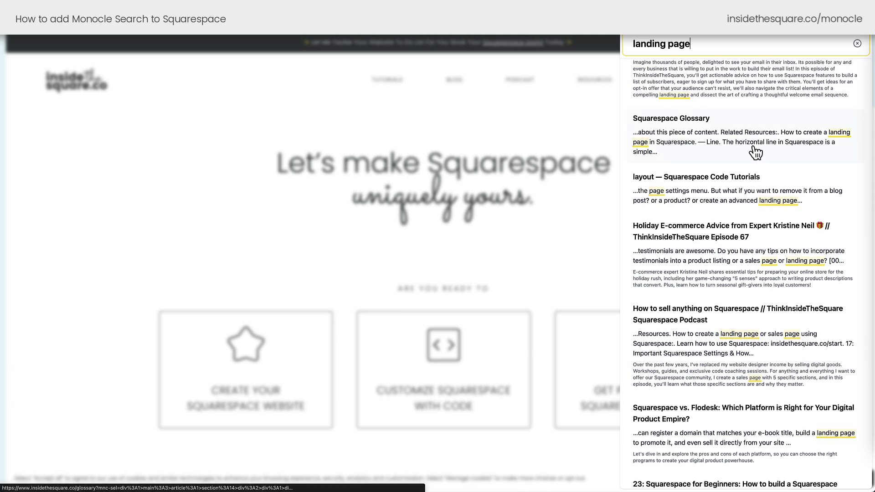
{"action": "scroll", "coordinate": [755, 152], "scroll_direction": "down", "scroll_amount": 10}
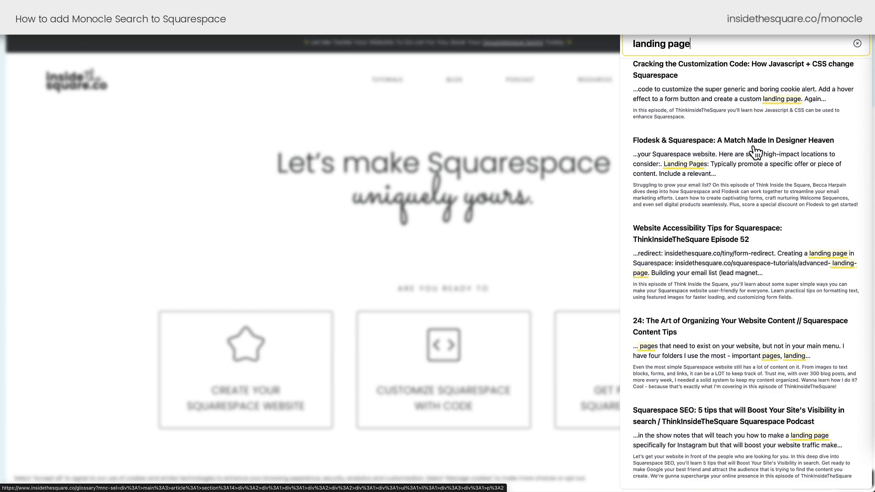
{"action": "scroll", "coordinate": [756, 114], "scroll_direction": "up", "scroll_amount": 5}
{"action": "scroll", "coordinate": [757, 150], "scroll_direction": "down", "scroll_amount": 2}
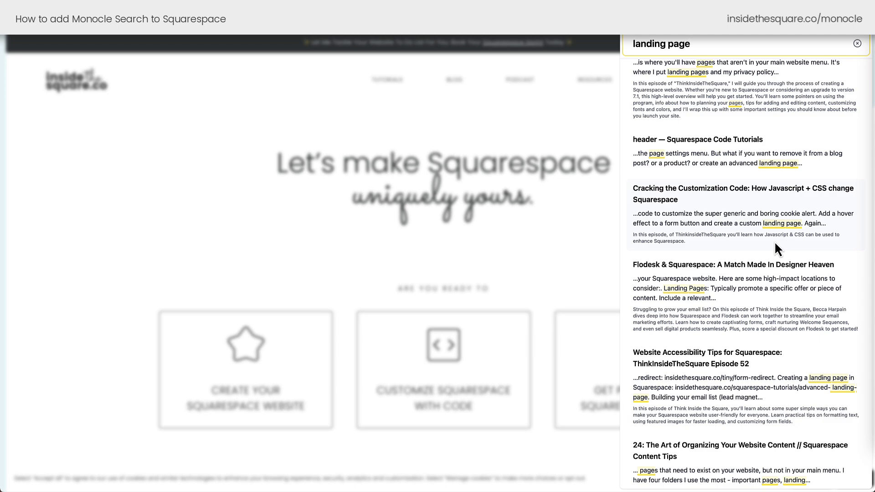
{"action": "scroll", "coordinate": [775, 244], "scroll_direction": "down", "scroll_amount": 3}
{"action": "scroll", "coordinate": [775, 241], "scroll_direction": "up", "scroll_amount": 6}
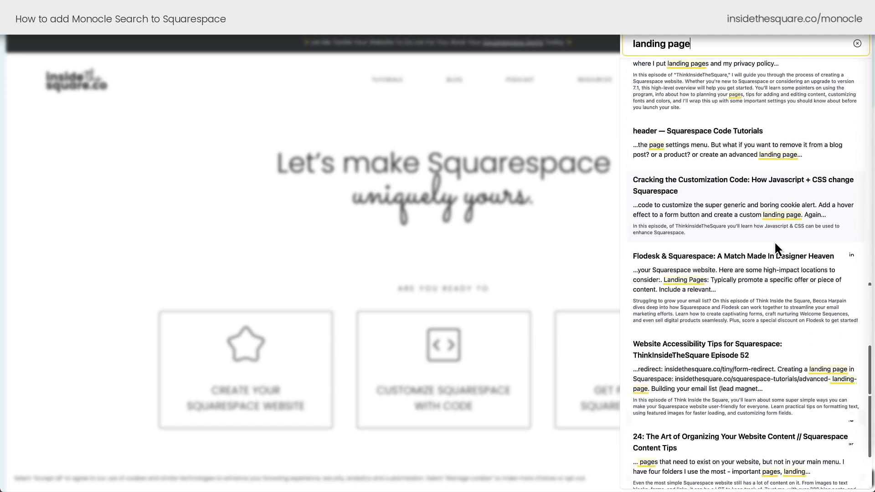
{"action": "scroll", "coordinate": [775, 242], "scroll_direction": "up", "scroll_amount": 9}
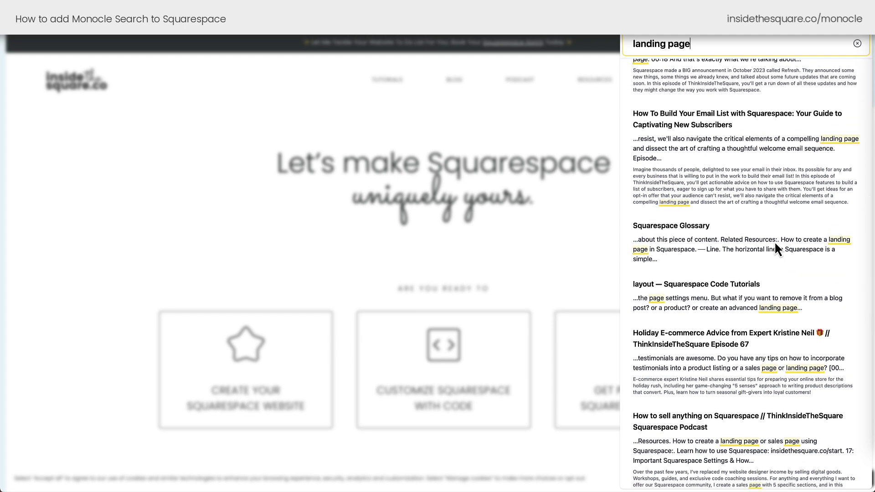
{"action": "scroll", "coordinate": [776, 245], "scroll_direction": "up", "scroll_amount": 4}
{"action": "scroll", "coordinate": [776, 248], "scroll_direction": "up", "scroll_amount": 4}
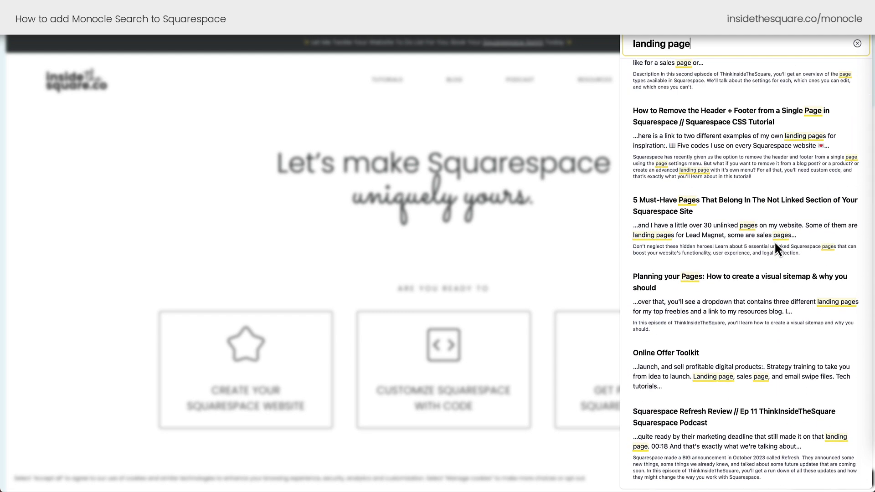
{"action": "scroll", "coordinate": [775, 242], "scroll_direction": "up", "scroll_amount": 3}
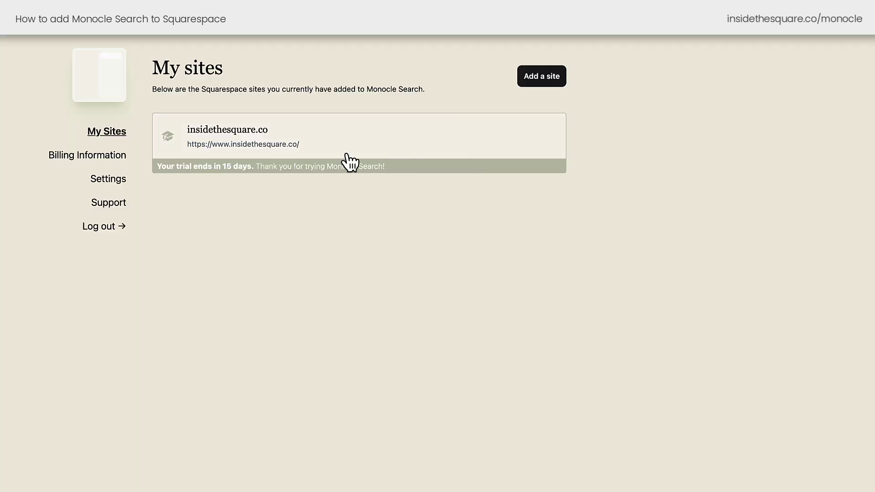
Open the insidethesquare.co site's Design settings and scroll to the overlay placement, blur and colour options.
{"action": "left_click", "coordinate": [347, 157]}
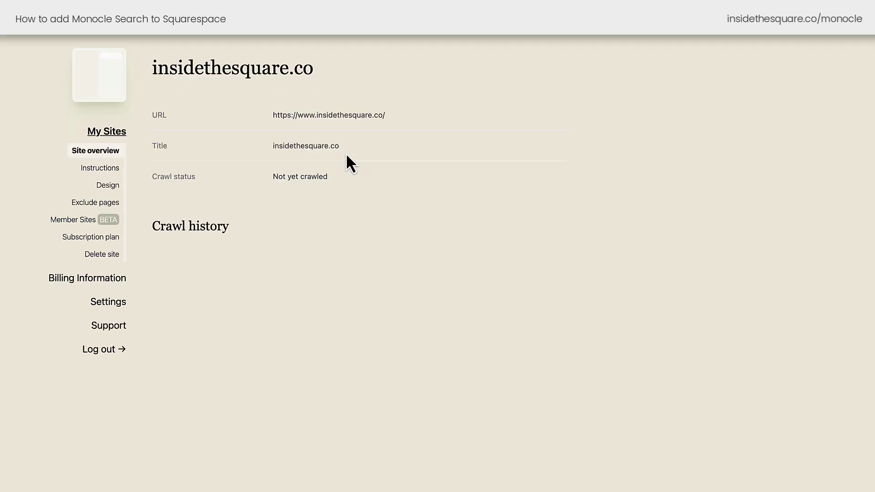
{"action": "left_click", "coordinate": [109, 186]}
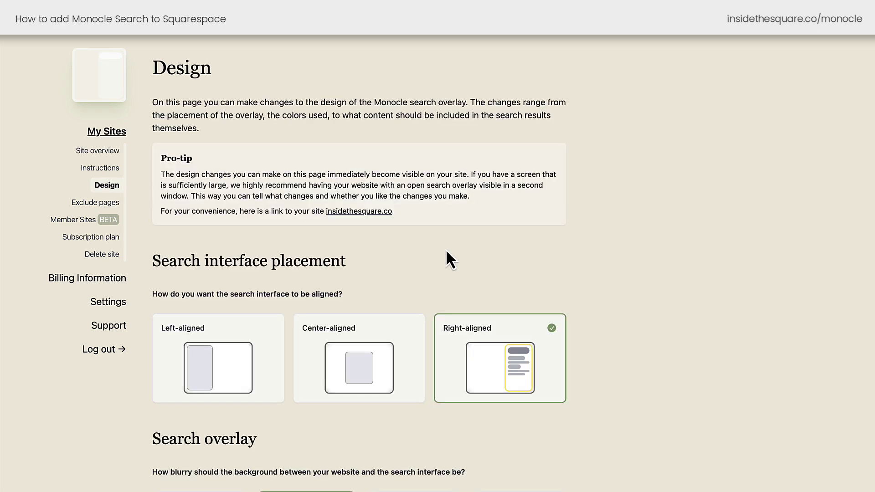
{"action": "scroll", "coordinate": [445, 250], "scroll_direction": "down", "scroll_amount": 5}
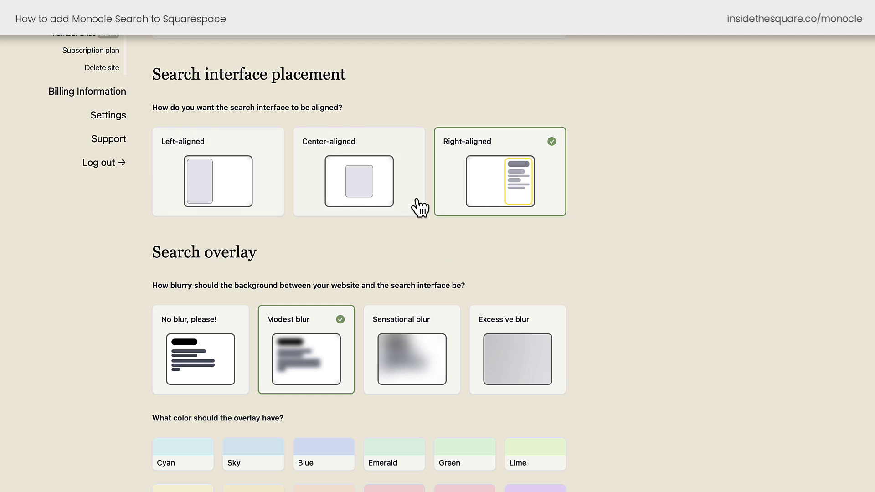
{"action": "scroll", "coordinate": [570, 240], "scroll_direction": "down", "scroll_amount": 4}
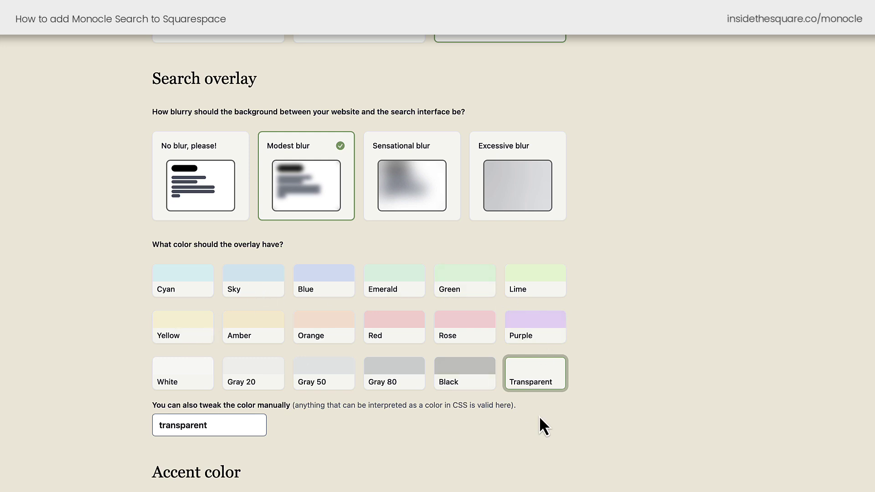
Set the search overlay colour to #efefef and the accent colour to Cyan.
{"action": "scroll", "coordinate": [539, 416], "scroll_direction": "down", "scroll_amount": 2}
{"action": "double_click", "coordinate": [208, 325]}
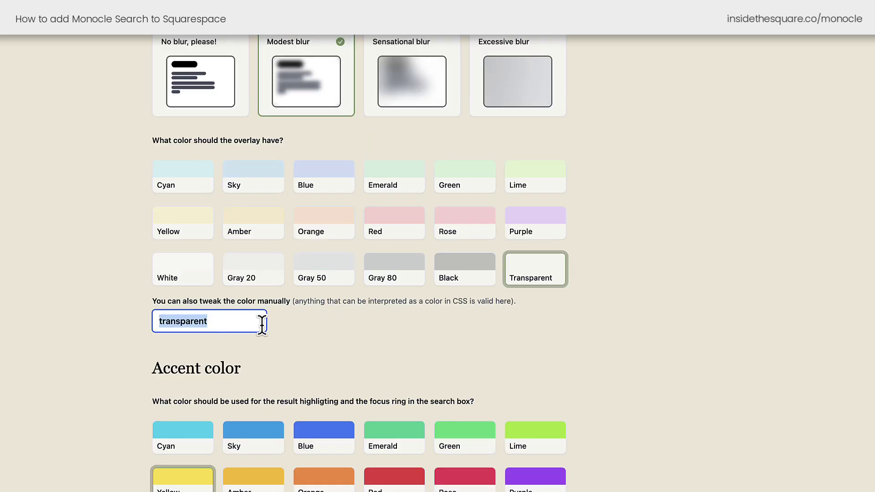
{"action": "type", "text": "#a1d9"}
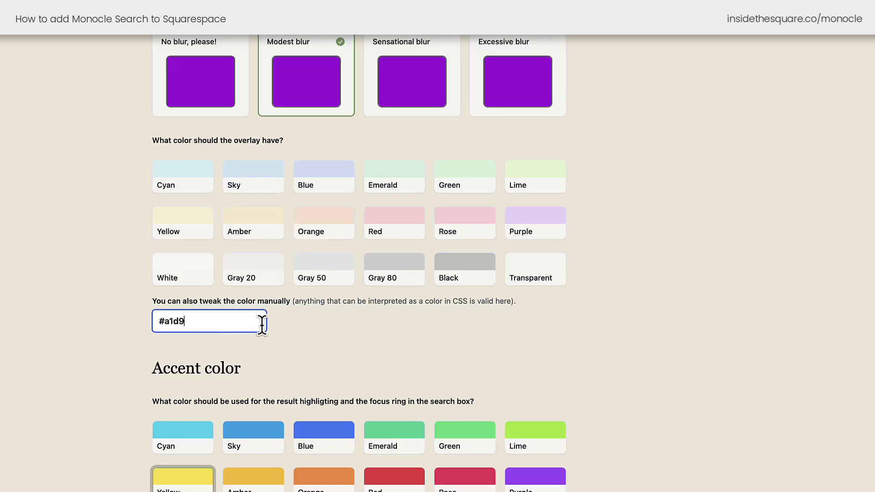
{"action": "key", "text": "BackSpace"}
{"action": "key", "text": "BackSpace"}
{"action": "key", "text": "BackSpace"}
{"action": "key", "text": "BackSpace"}
{"action": "type", "text": "efefef"}
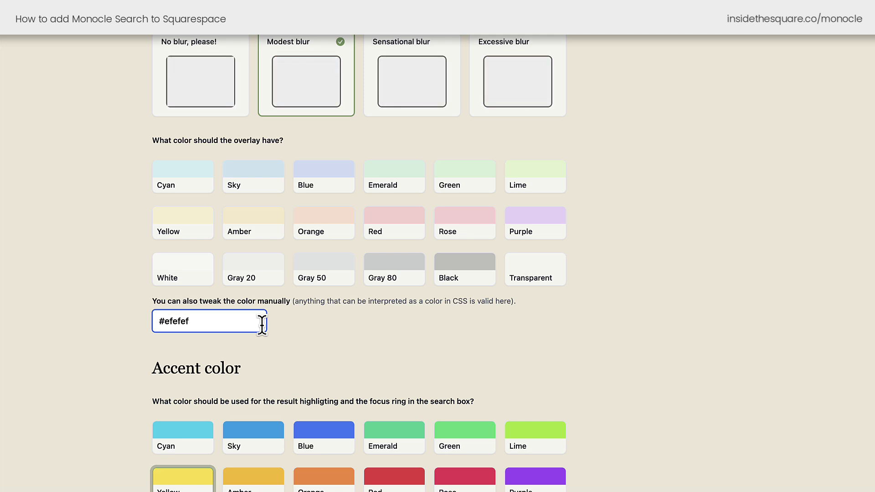
{"action": "scroll", "coordinate": [325, 360], "scroll_direction": "down", "scroll_amount": 4}
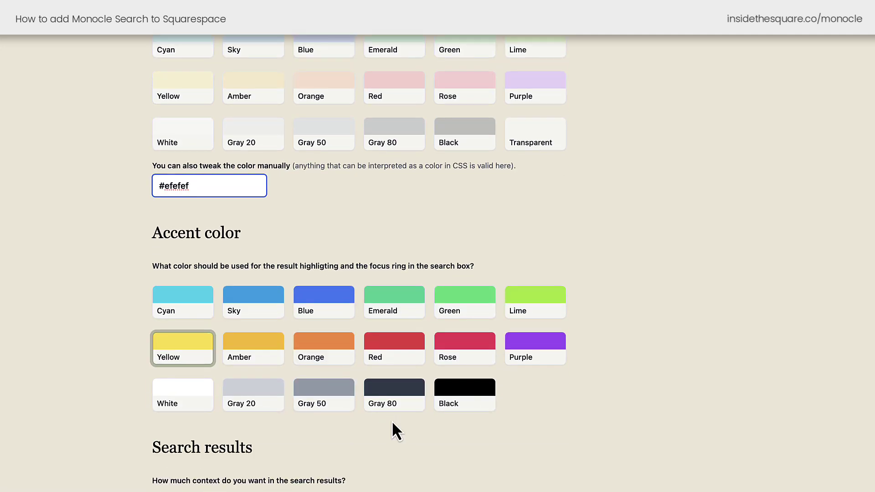
{"action": "left_click", "coordinate": [192, 247]}
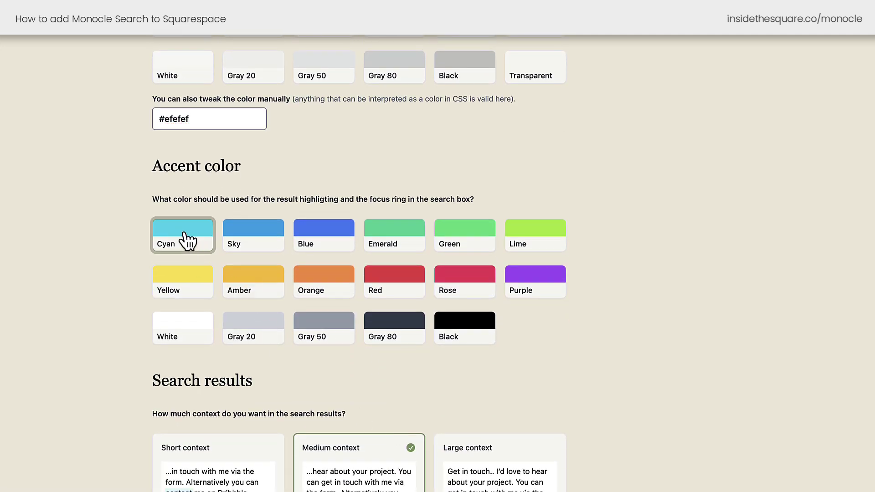
{"action": "scroll", "coordinate": [195, 254], "scroll_direction": "down", "scroll_amount": 3}
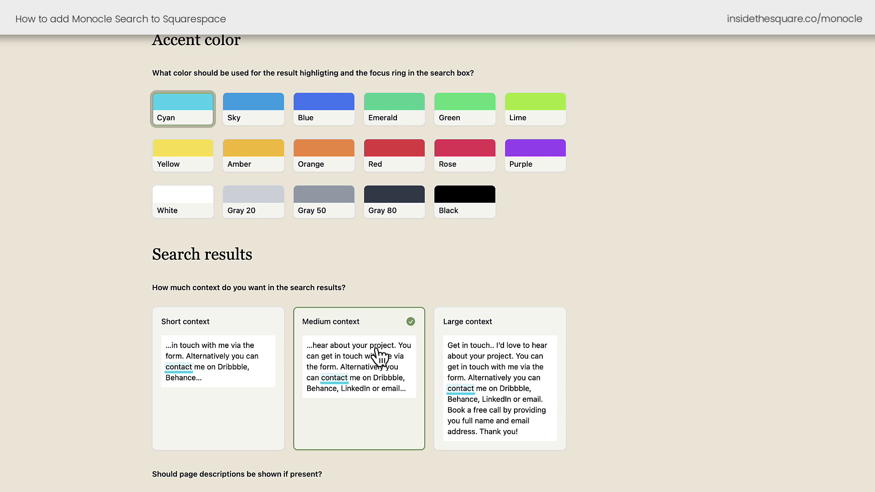
Switch search results to Short context, toggling descriptions off and back on so they stay shown.
{"action": "left_click", "coordinate": [236, 412]}
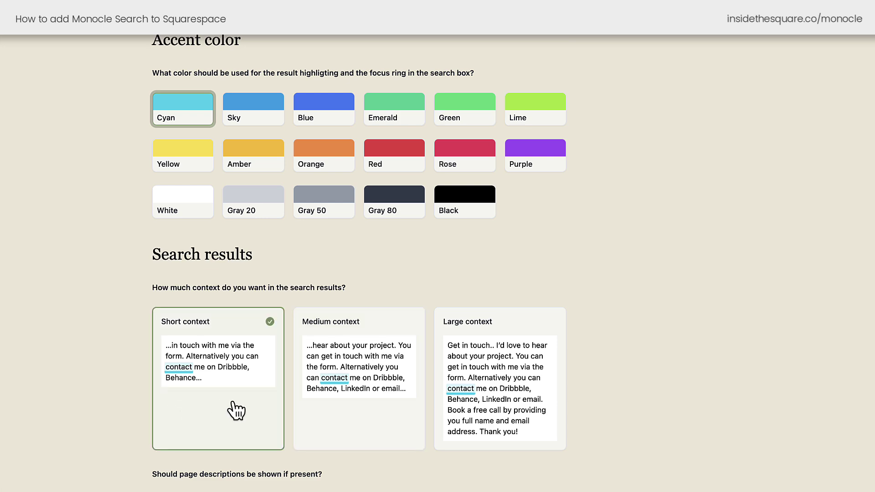
{"action": "scroll", "coordinate": [236, 411], "scroll_direction": "down", "scroll_amount": 3}
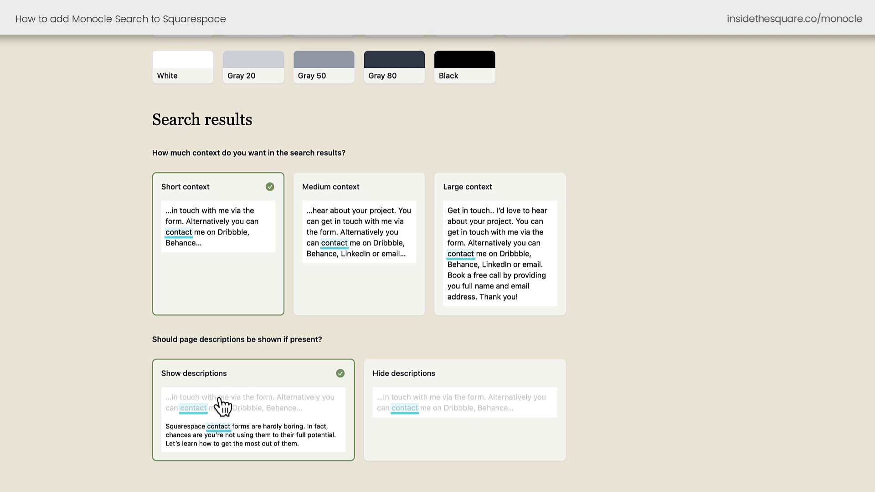
{"action": "left_click", "coordinate": [424, 408]}
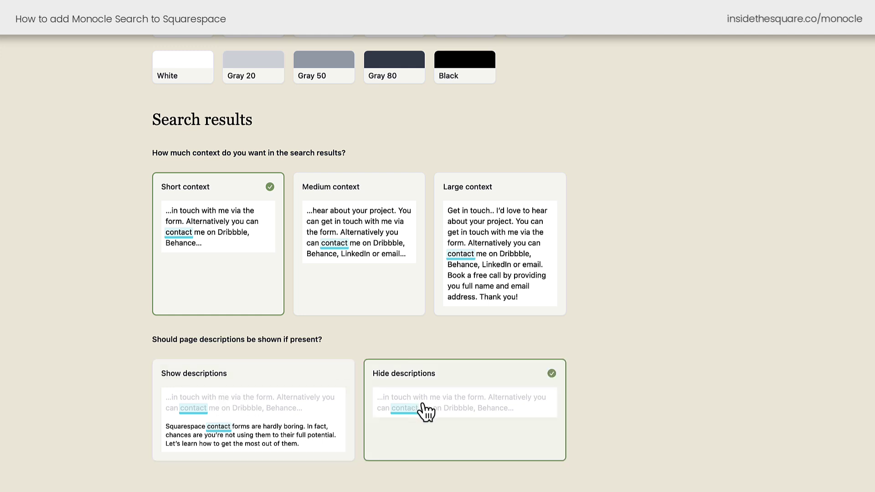
{"action": "left_click", "coordinate": [317, 410]}
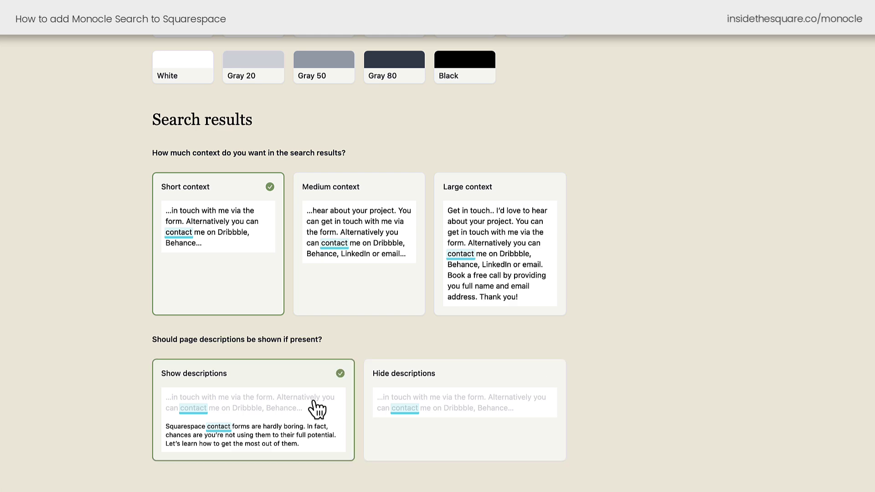